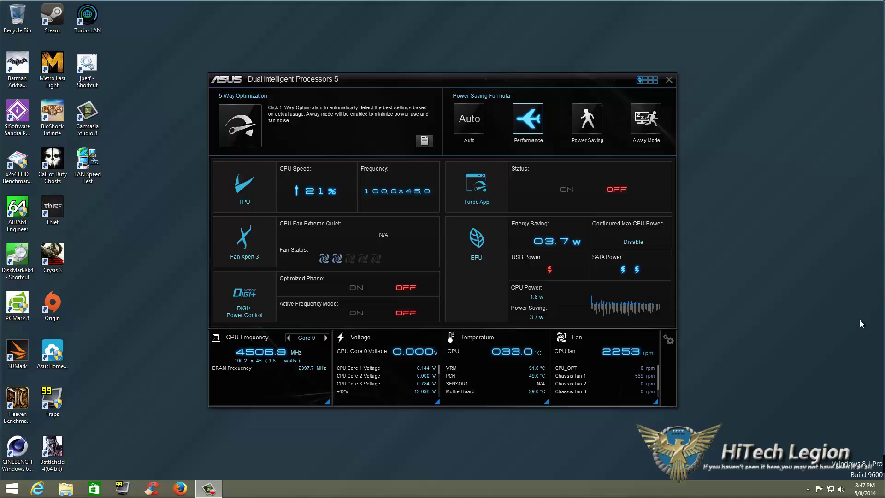
Open Fan Xpert 3 and confirm the warning to run Fan Tuning on all fans.
click(238, 237)
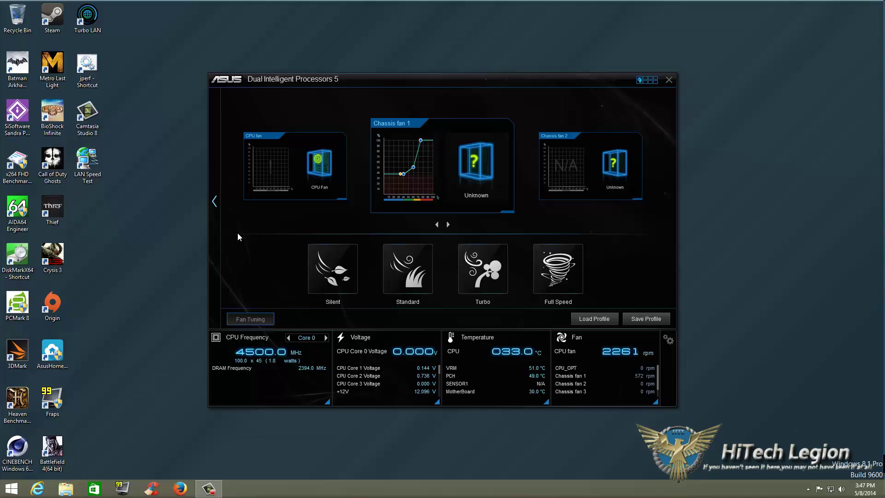
key(Return)
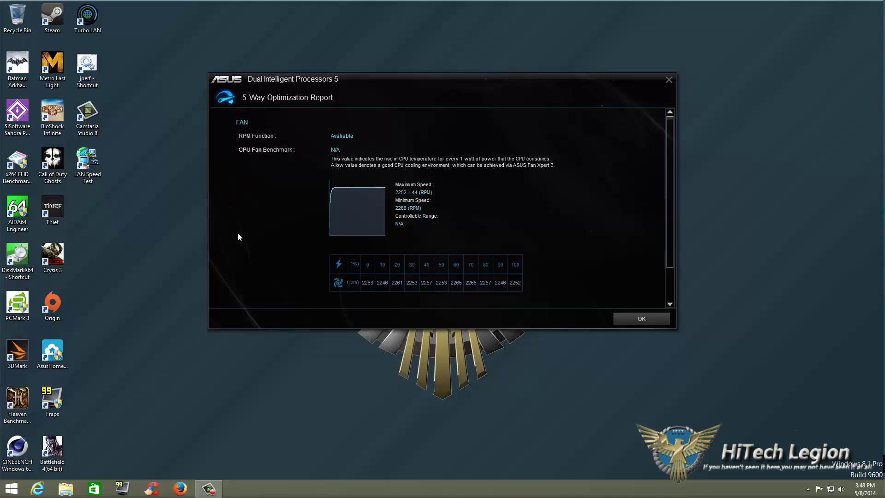
Read Chassis fan 1's report results (1576 RPM max, 34%–100% range), then close the report.
scroll(238, 237, down, 2)
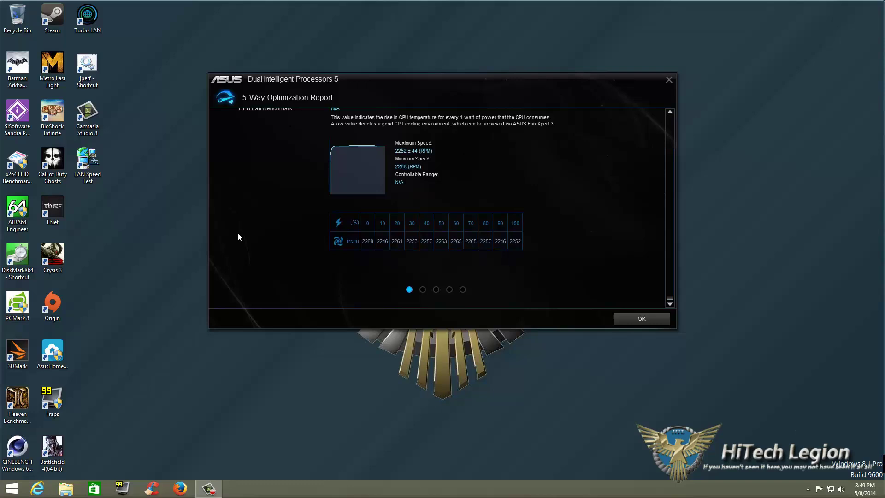
scroll(238, 237, up, 2)
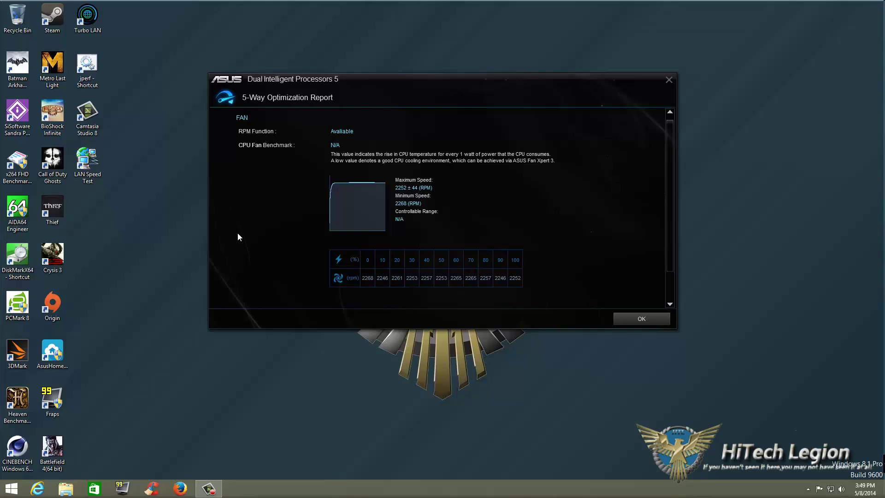
scroll(238, 237, down, 2)
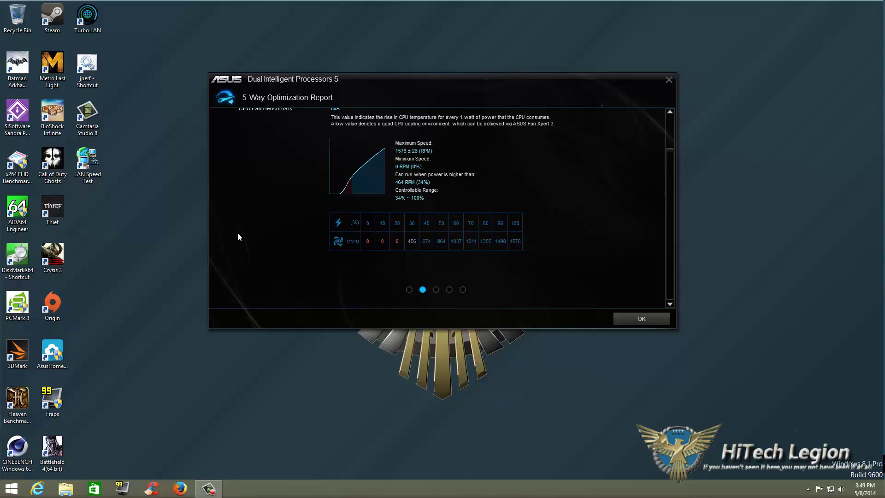
scroll(238, 237, up, 1)
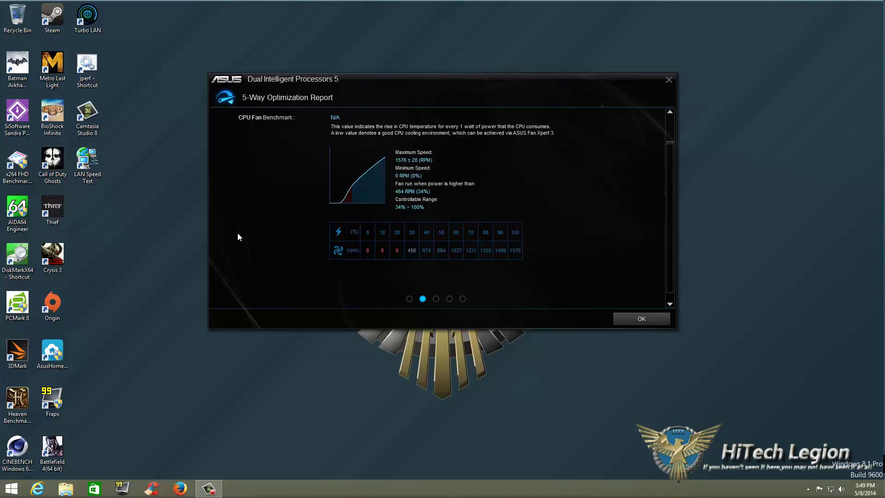
key(Return)
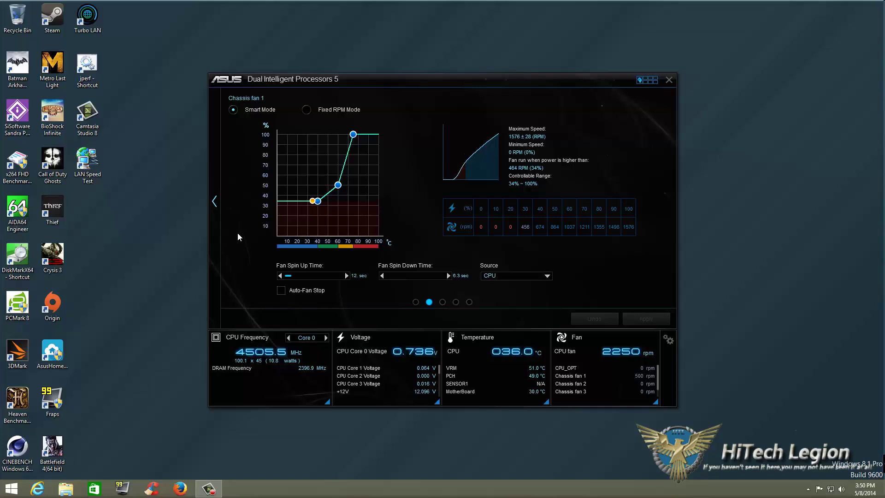
Lift Chassis fan 1's 40 °C curve point from 34% to 47% duty, nudging its temperature.
mouse_move(317, 201)
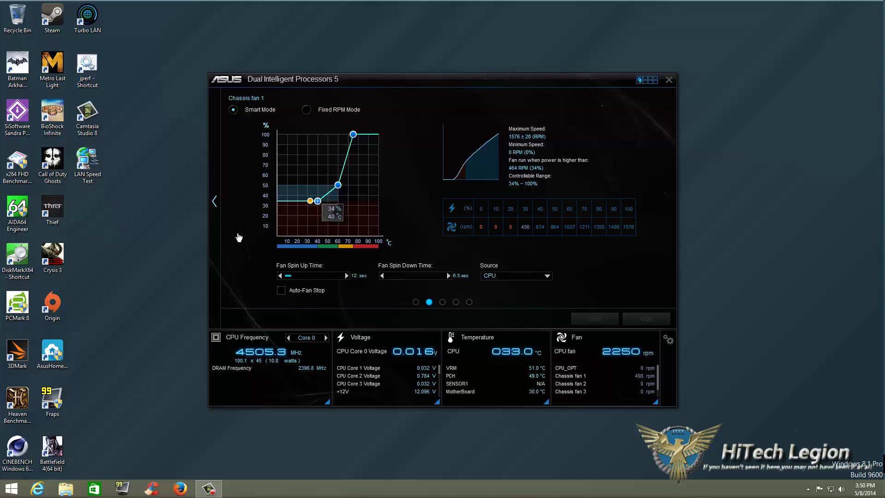
key(Up)
key(Up)
key(Up)
key(Up)
key(Up)
key(Up)
key(Up)
key(Up)
key(Up)
key(Up)
key(Up)
key(Up)
key(Up)
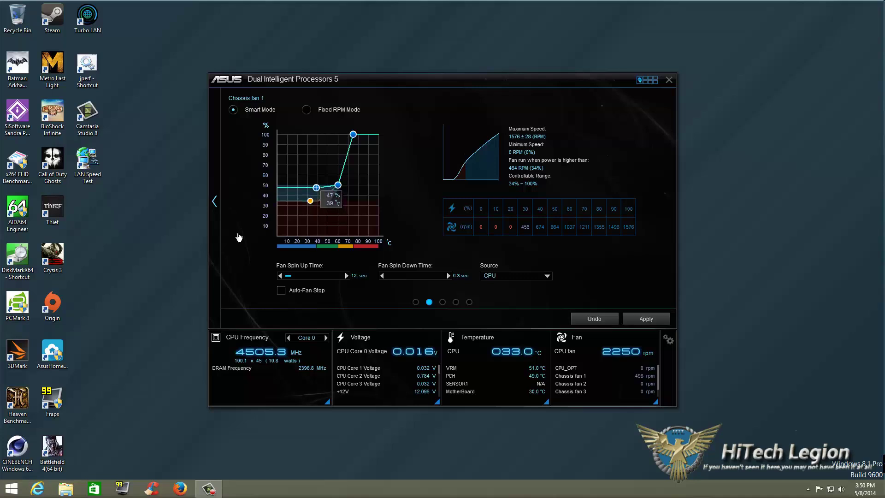
key(Right)
Move the curve point back to 40 °C at 47% and deselect it.
key(Left)
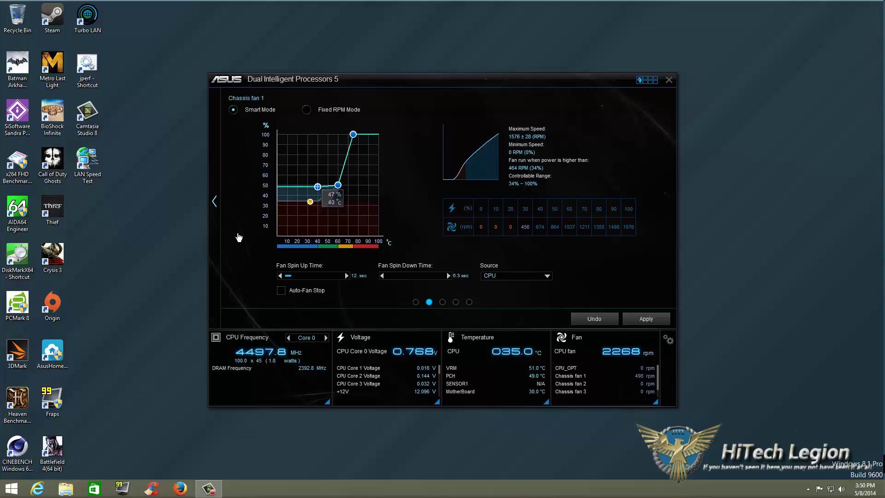
click(239, 237)
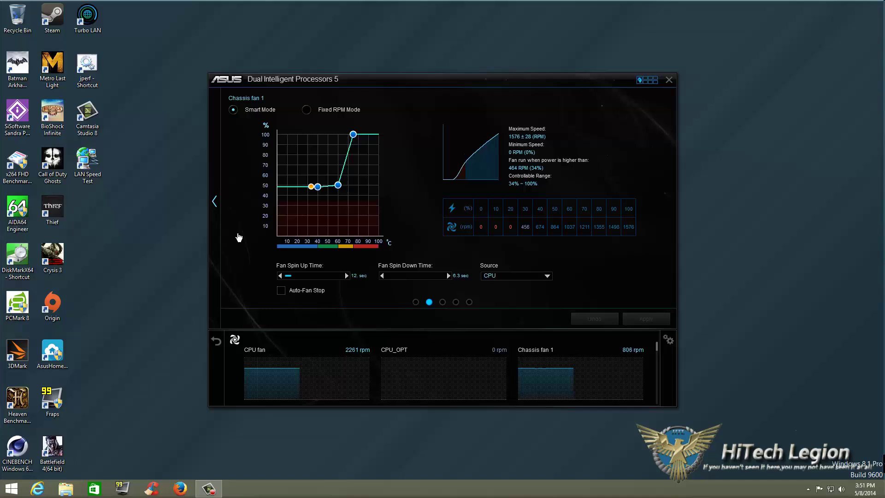
Drop the low curve point to 34% duty and apply the Chassis fan 1 curve.
key(Down)
key(Down)
key(Down)
key(Down)
key(Down)
key(Down)
key(Down)
key(Down)
key(Down)
key(Down)
key(Down)
key(Down)
key(Down)
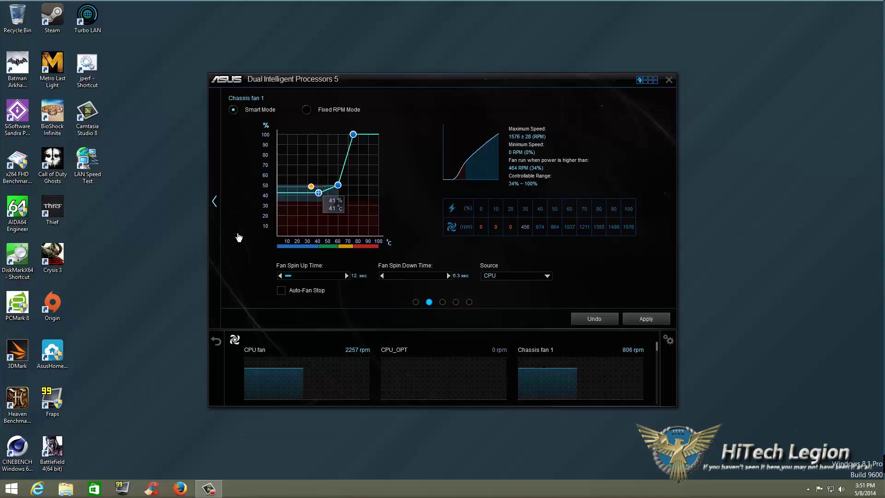
key(Return)
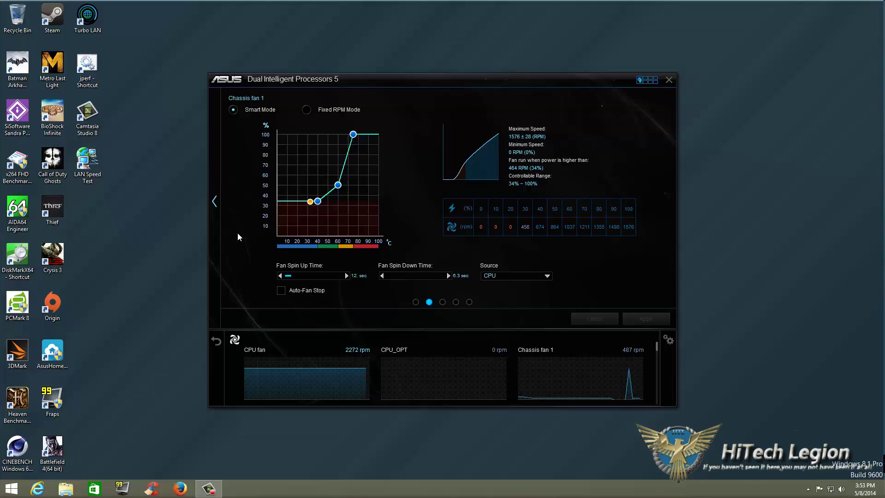
Compare Chassis fan 1's Full Speed and Standard preset curves, ending on the fan overview.
click(214, 202)
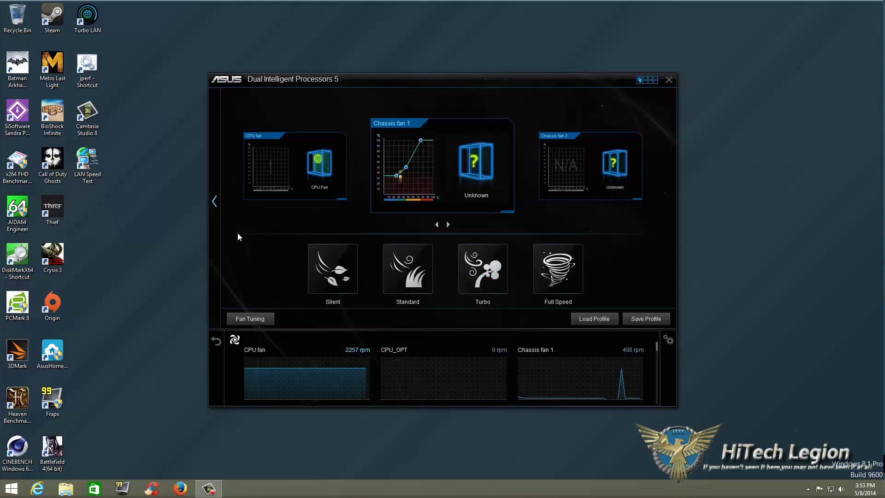
key(Return)
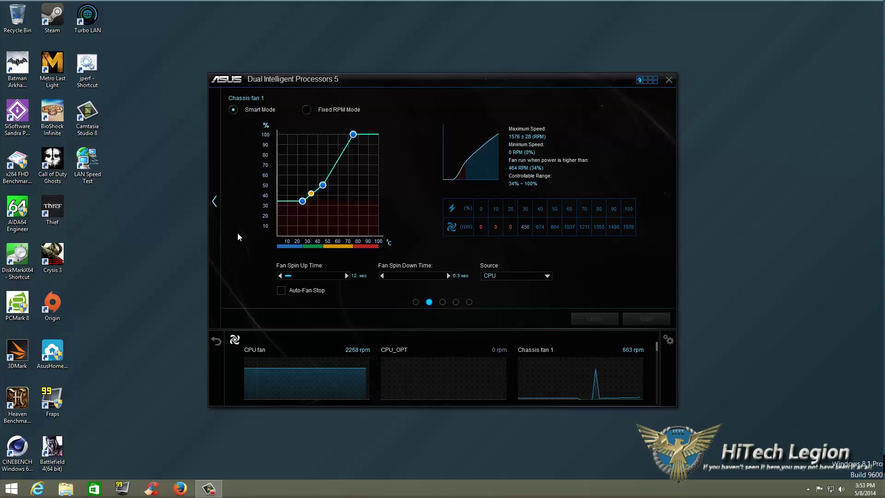
key(Escape)
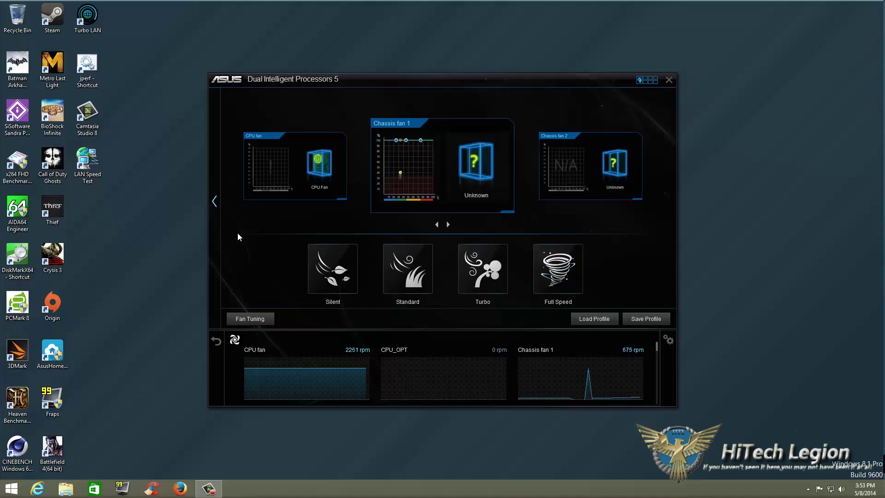
key(Return)
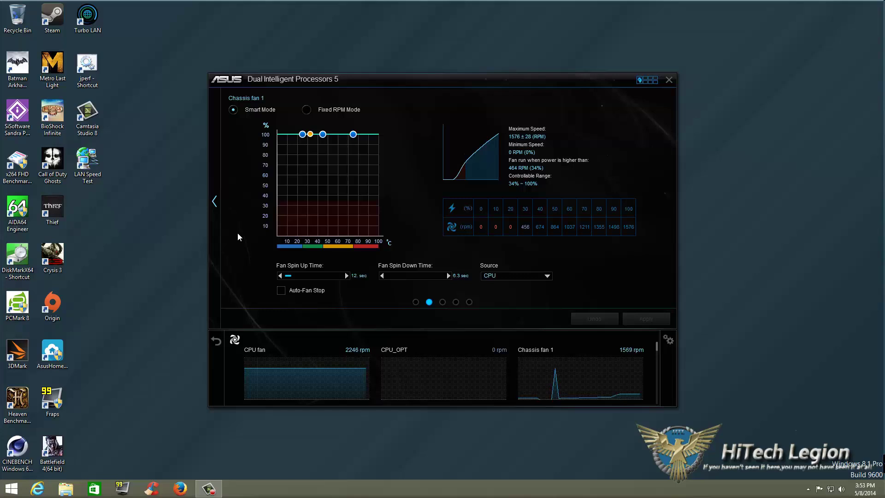
click(237, 233)
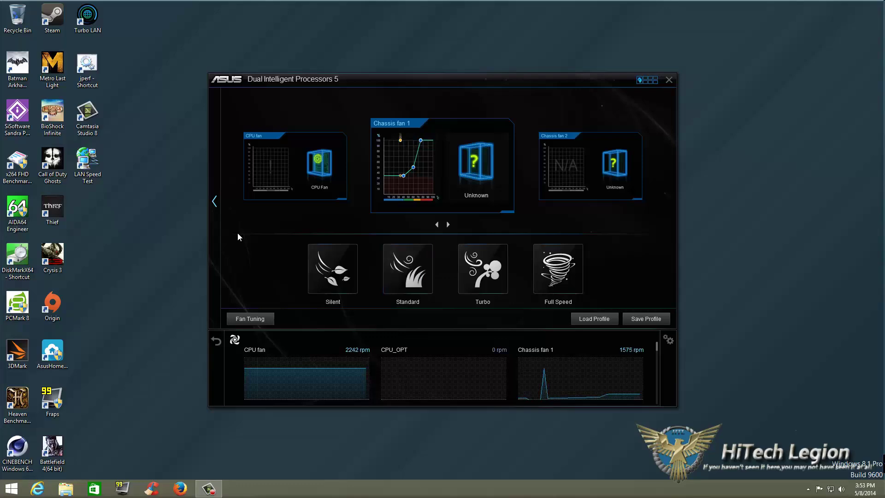
Go back to the Dual Intelligent Processors 5 dashboard with TPU, Fan Xpert 3 and EPU panels.
click(237, 233)
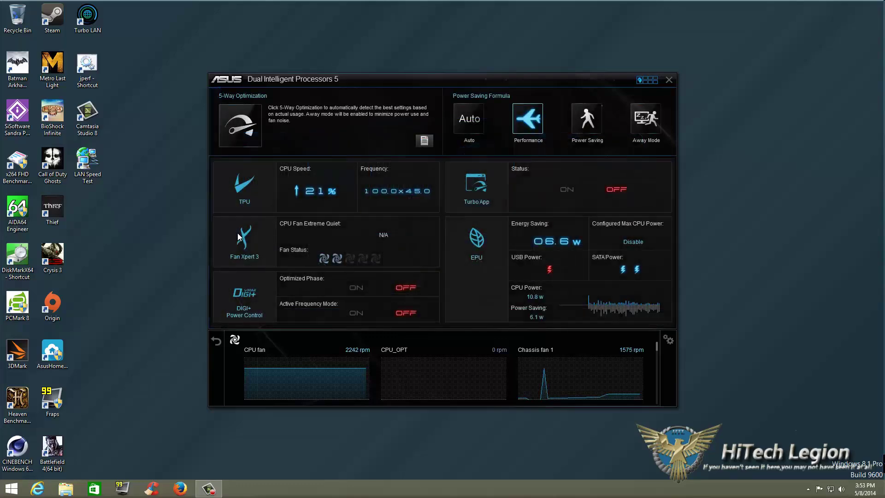